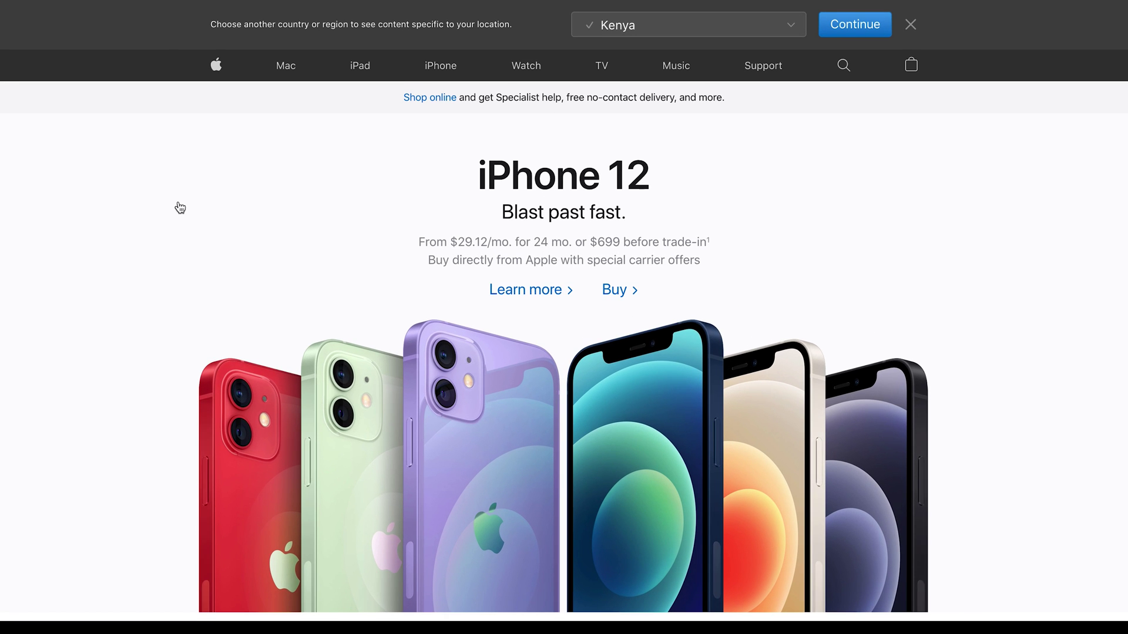
# Load icloud.com in a new Chrome tab and start creating a free Apple ID
pyautogui.scroll(-15, 180, 207)
pyautogui.scroll(6, 180, 207)
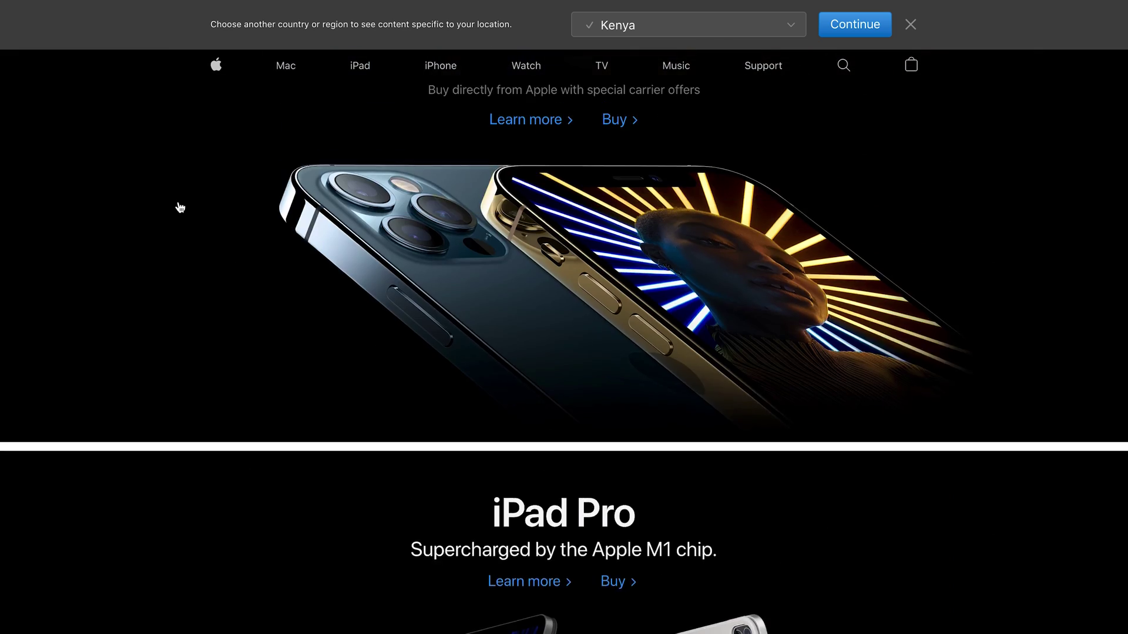
pyautogui.scroll(8, 180, 207)
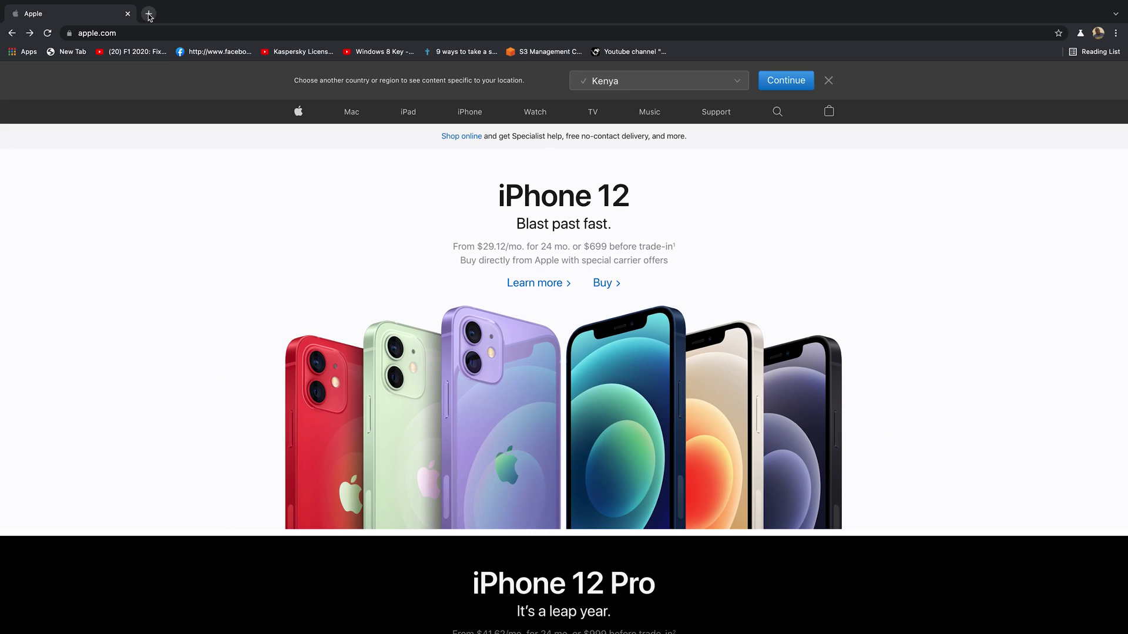
pyautogui.click(149, 16)
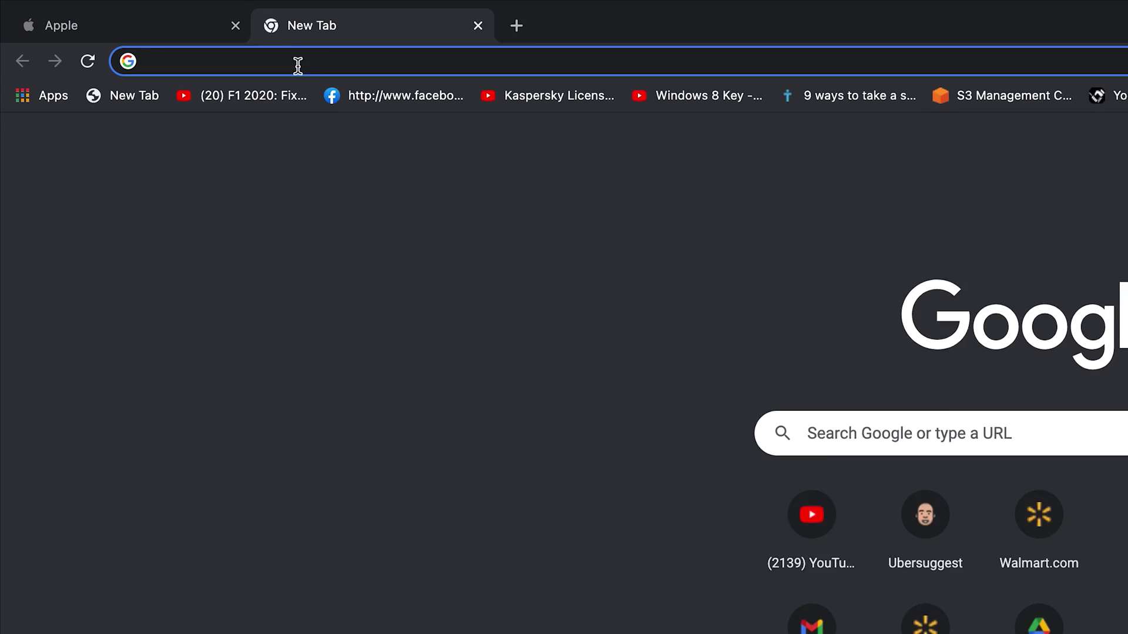
pyautogui.write('icloud.com')
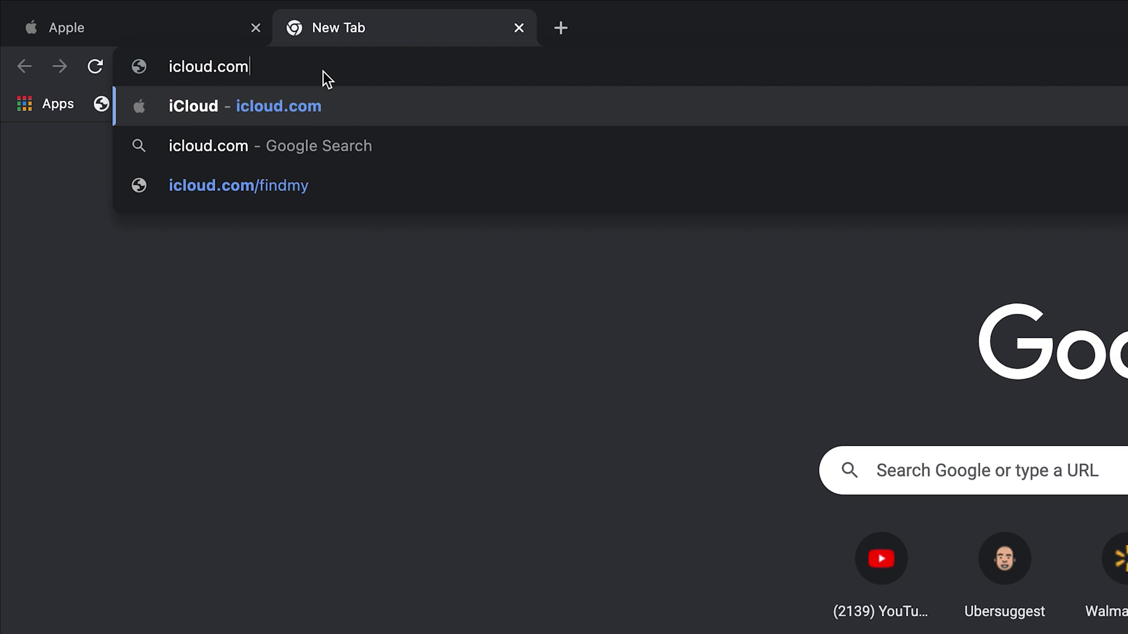
pyautogui.press('Return')
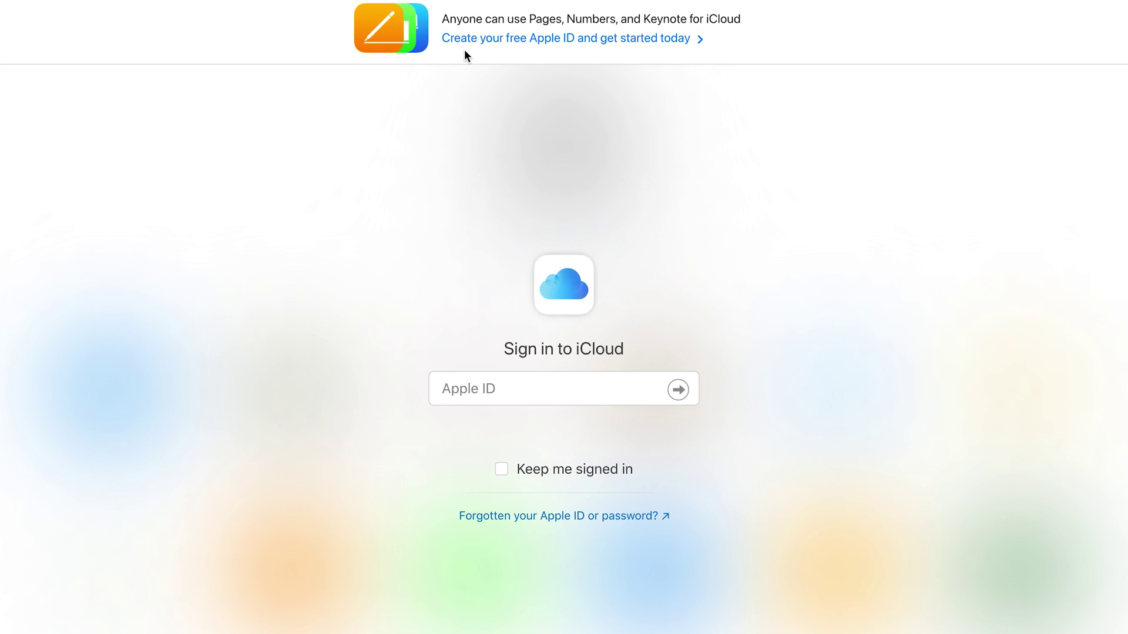
pyautogui.click(583, 40)
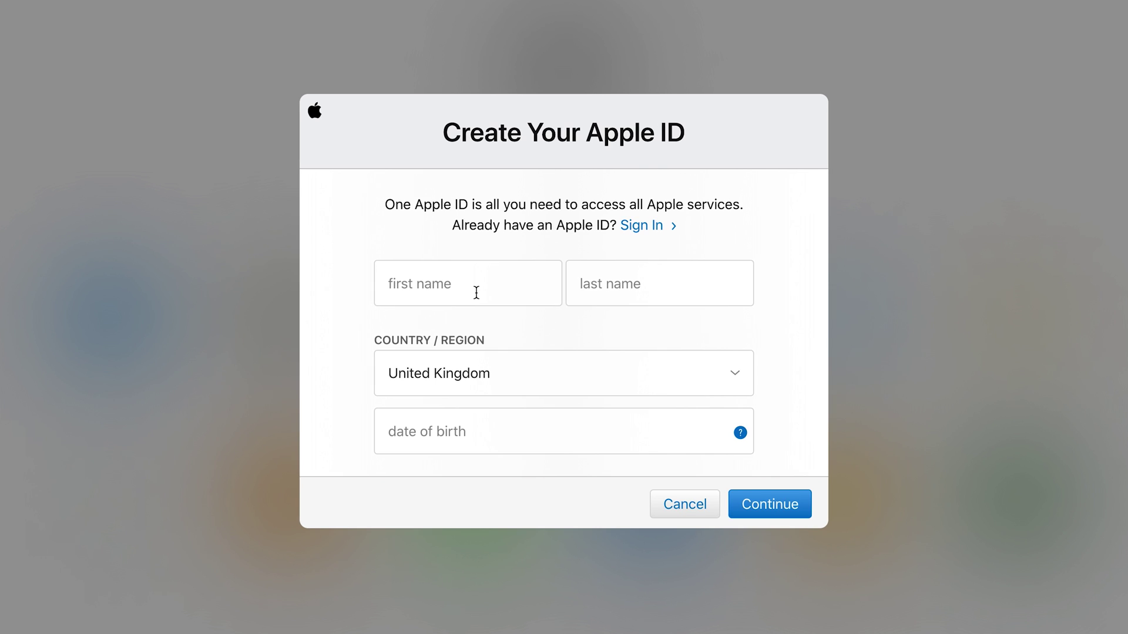
# Enter the first and last name, set Country/Region to United States, and fill in the date of birth
pyautogui.click(477, 293)
pyautogui.click(616, 286)
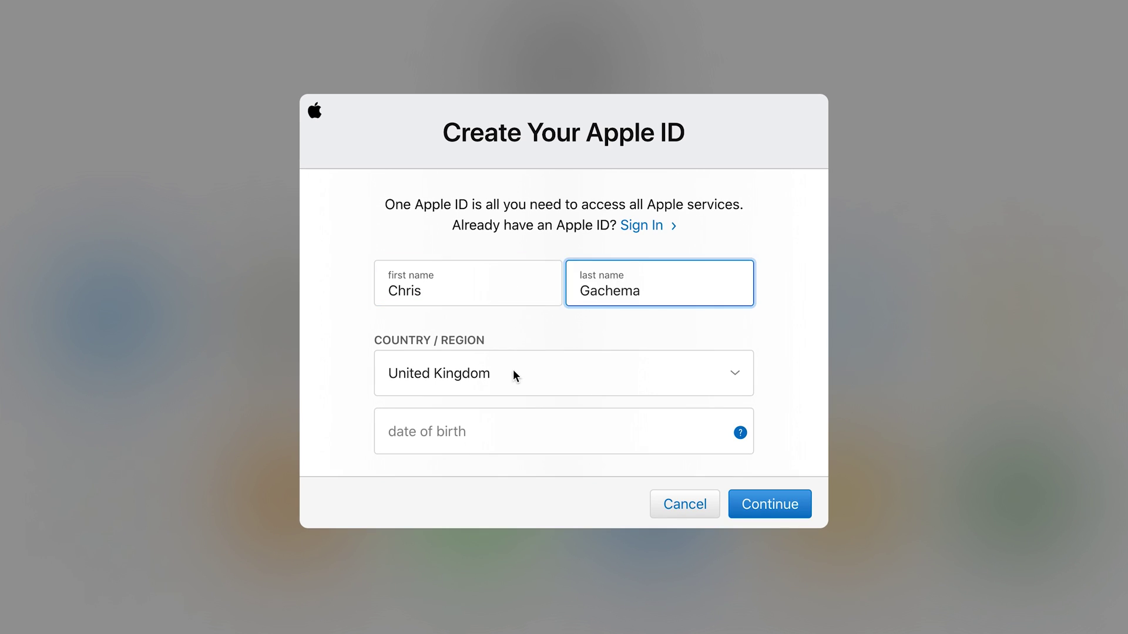
pyautogui.click(513, 374)
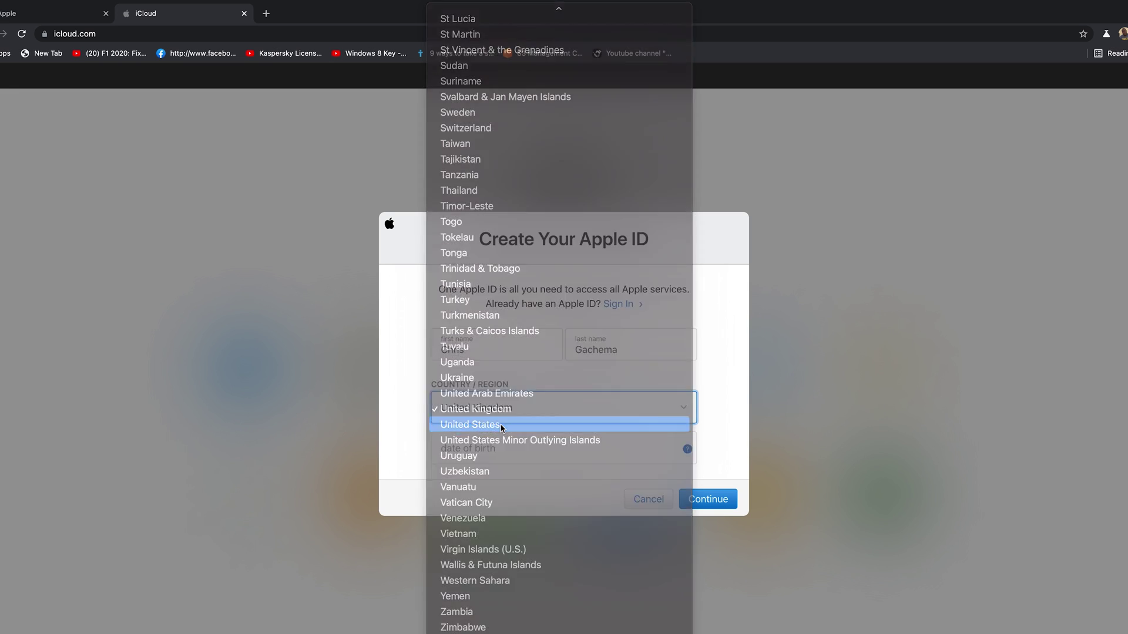
pyautogui.click(501, 424)
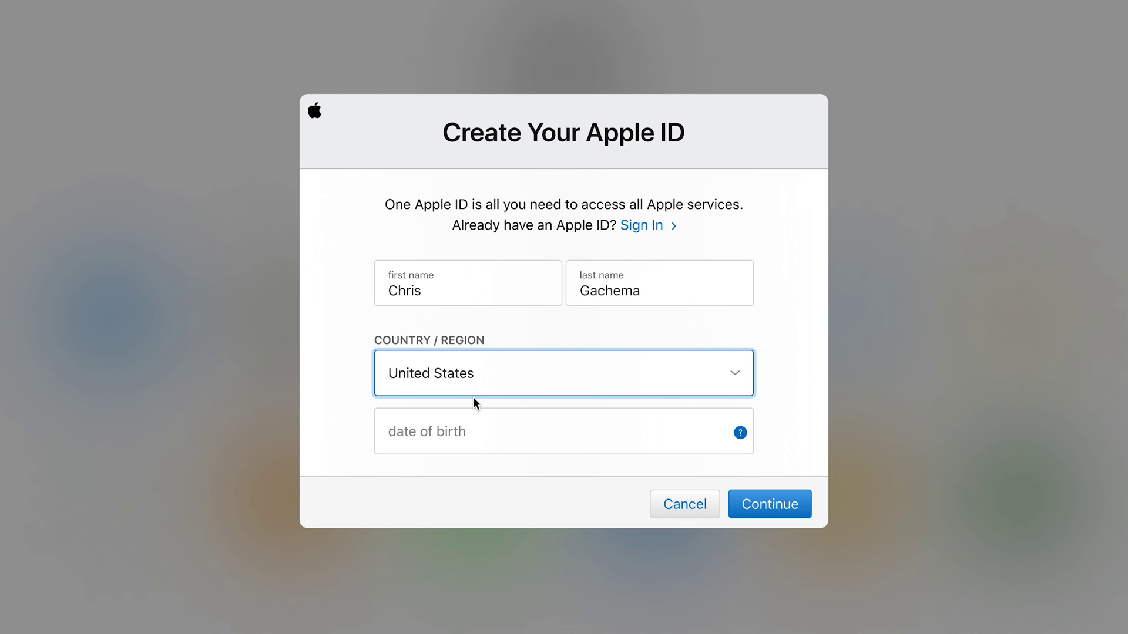
pyautogui.scroll(-3, 535, 430)
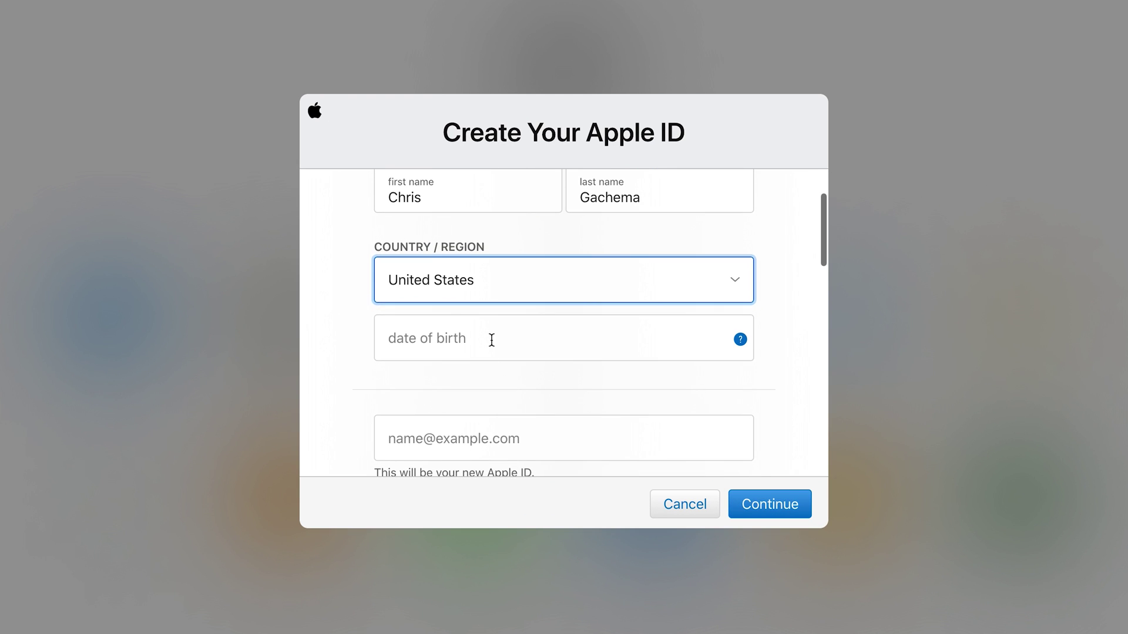
pyautogui.click(491, 339)
pyautogui.scroll(-3, 460, 390)
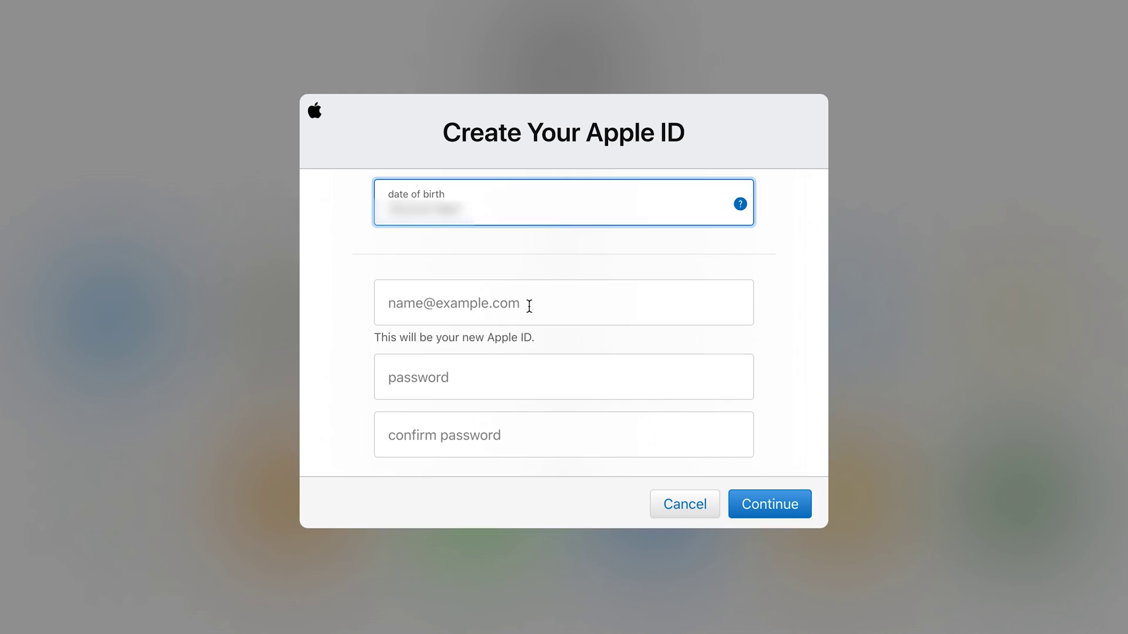
pyautogui.click(529, 306)
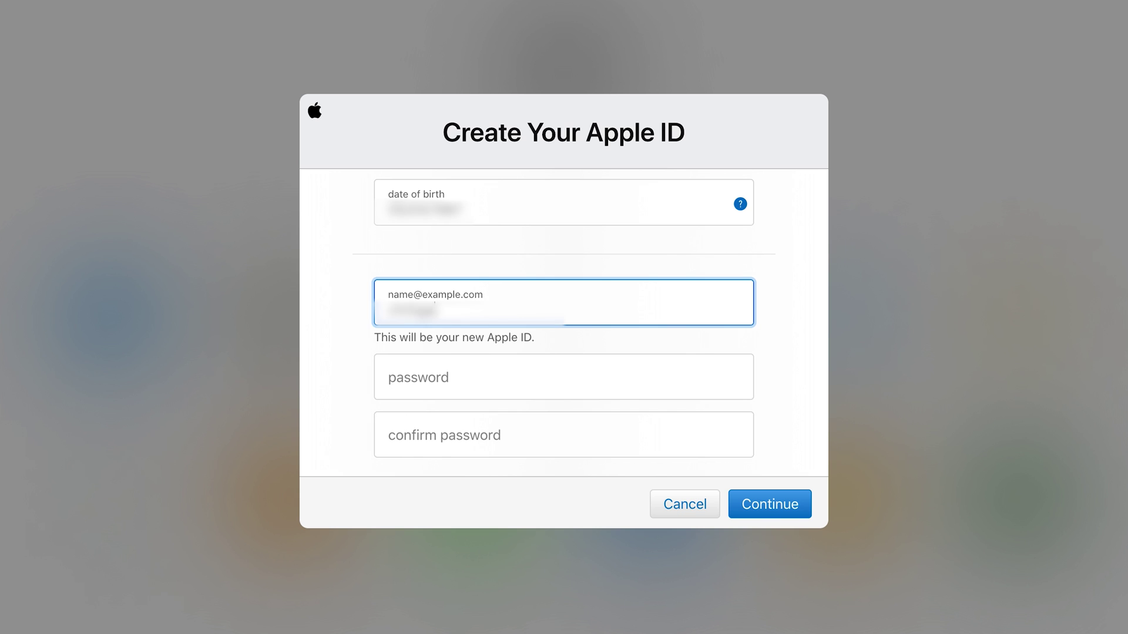
# Enter the new Apple ID's e-mail address and a password
pyautogui.click(460, 380)
pyautogui.write('•••••')
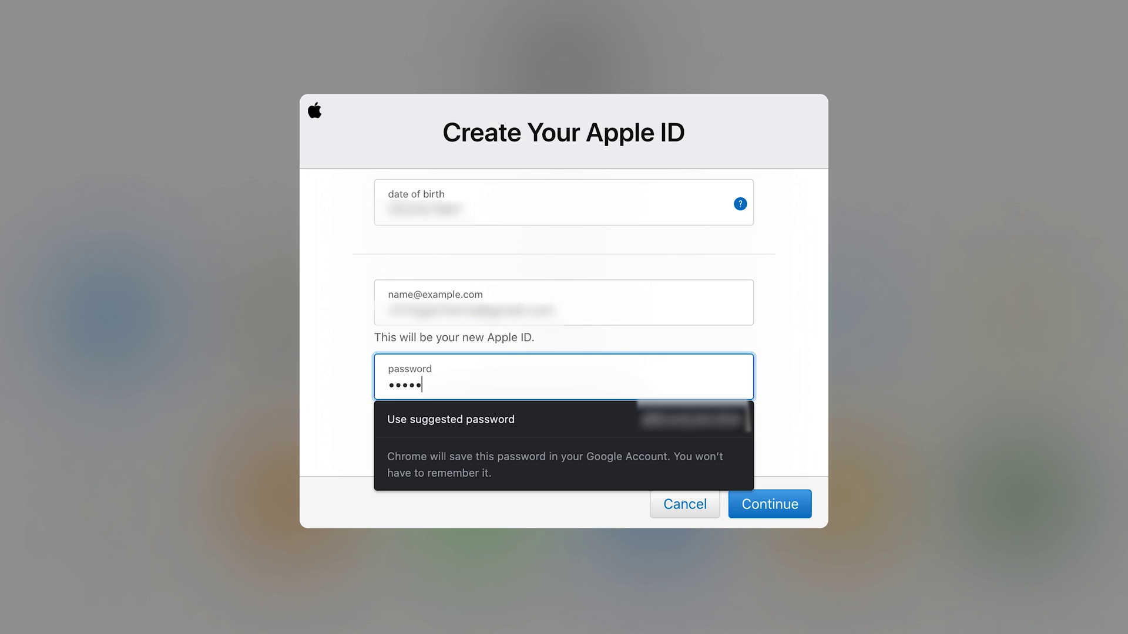
pyautogui.write('••')
pyautogui.scroll(-3, 775, 399)
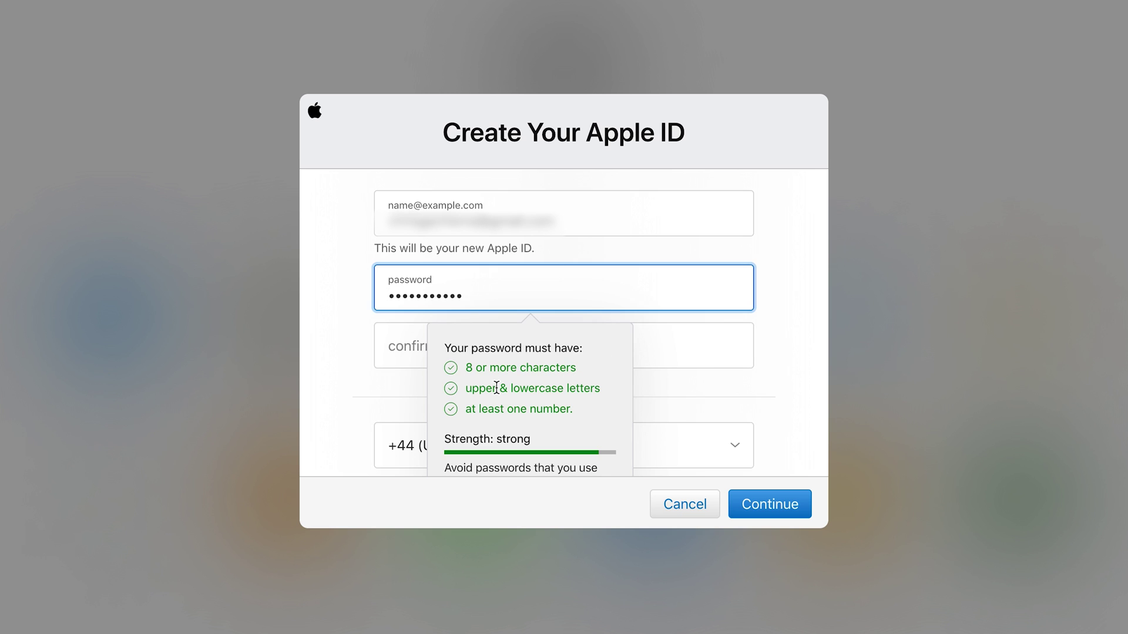
# Re-enter the password in Confirm Password so it matches
pyautogui.click(659, 346)
pyautogui.write('••••••••••')
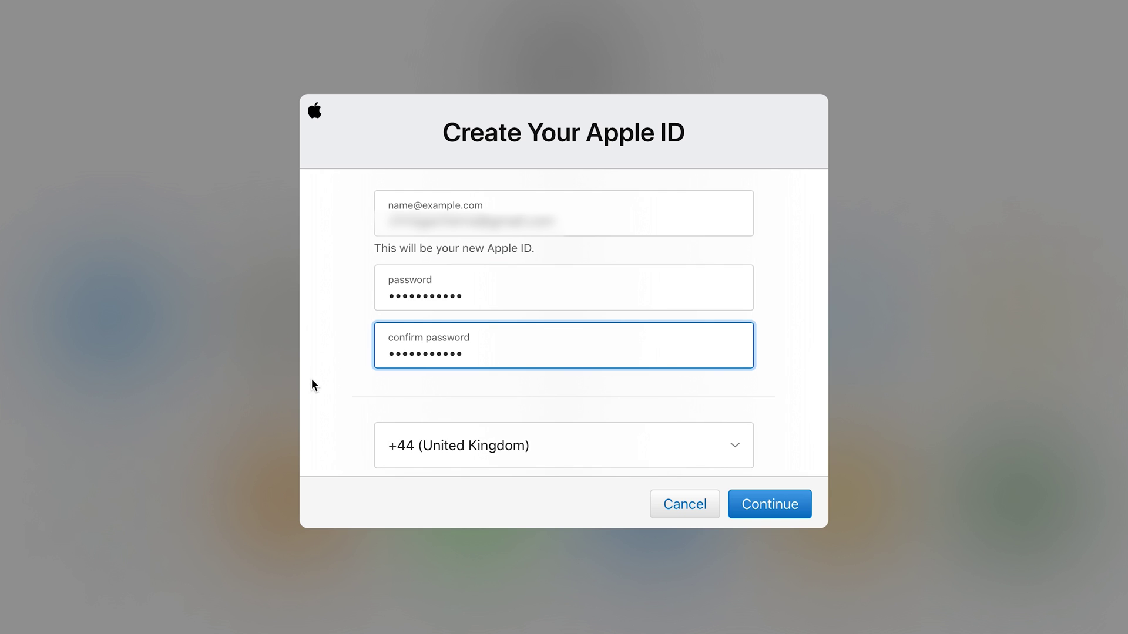
pyautogui.click(470, 406)
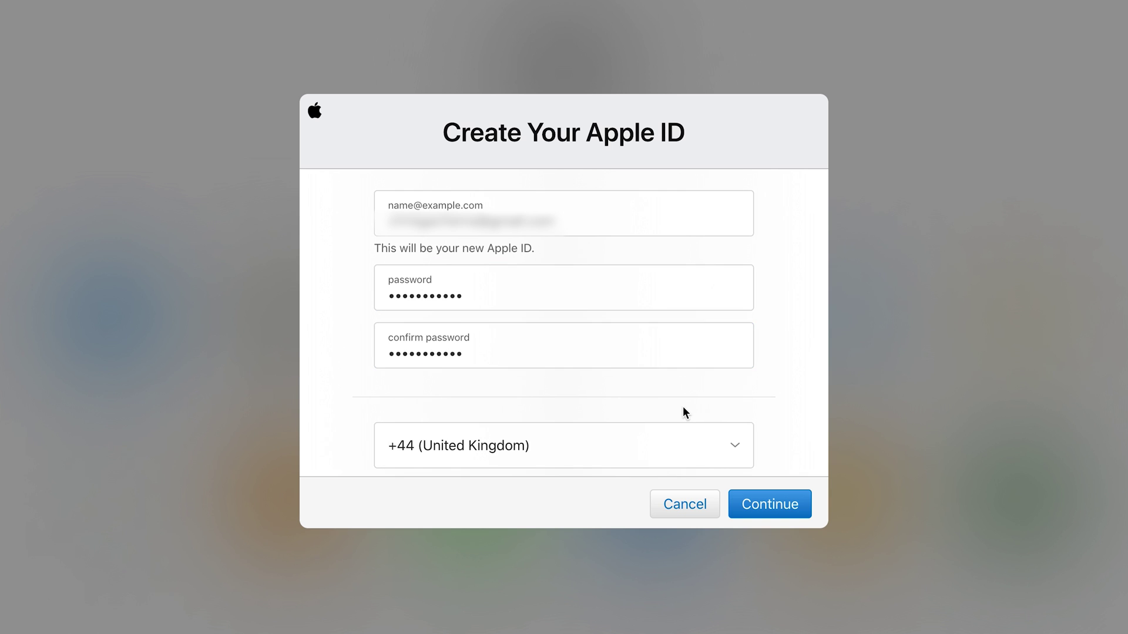
pyautogui.scroll(-3, 683, 406)
pyautogui.scroll(-1, 682, 406)
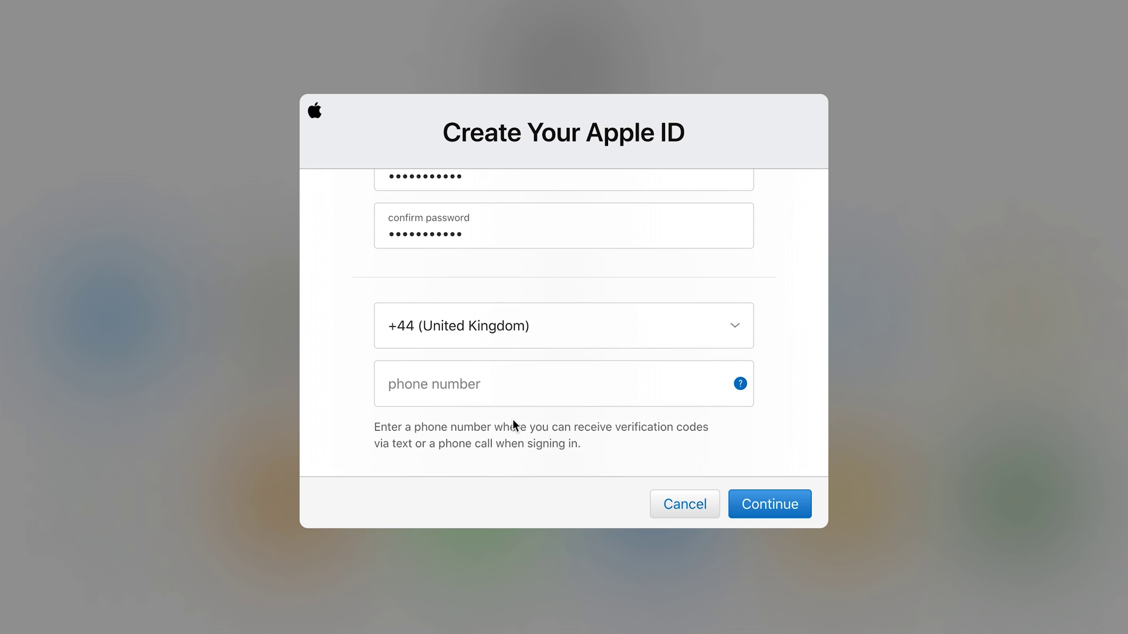
# Set the phone number's country code to Kenya (+254)
pyautogui.click(737, 331)
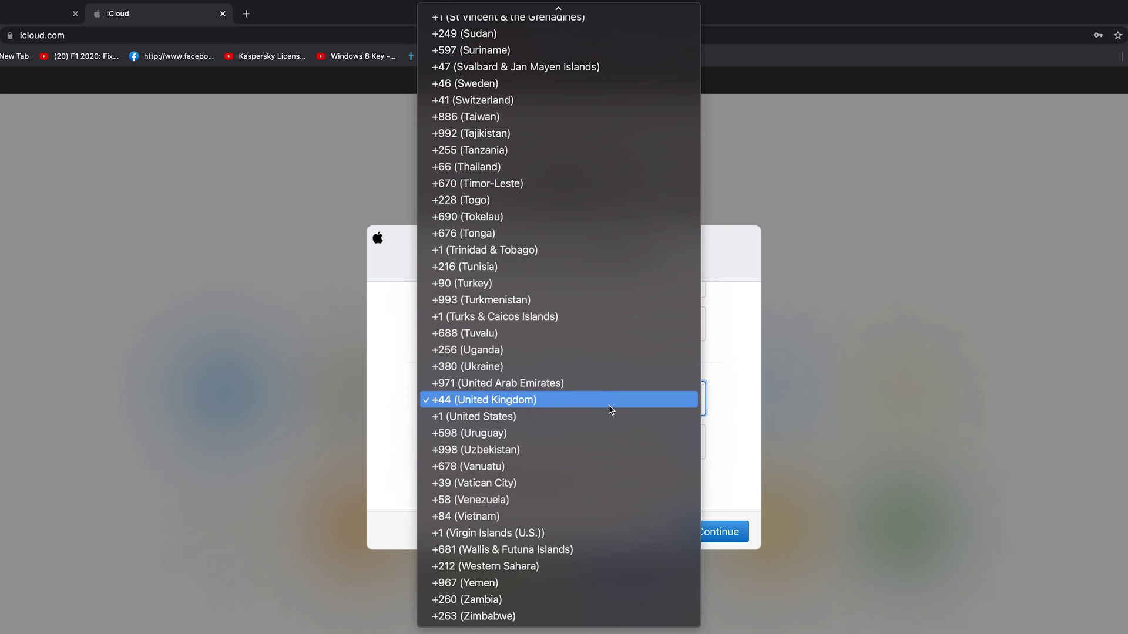
pyautogui.scroll(20, 611, 410)
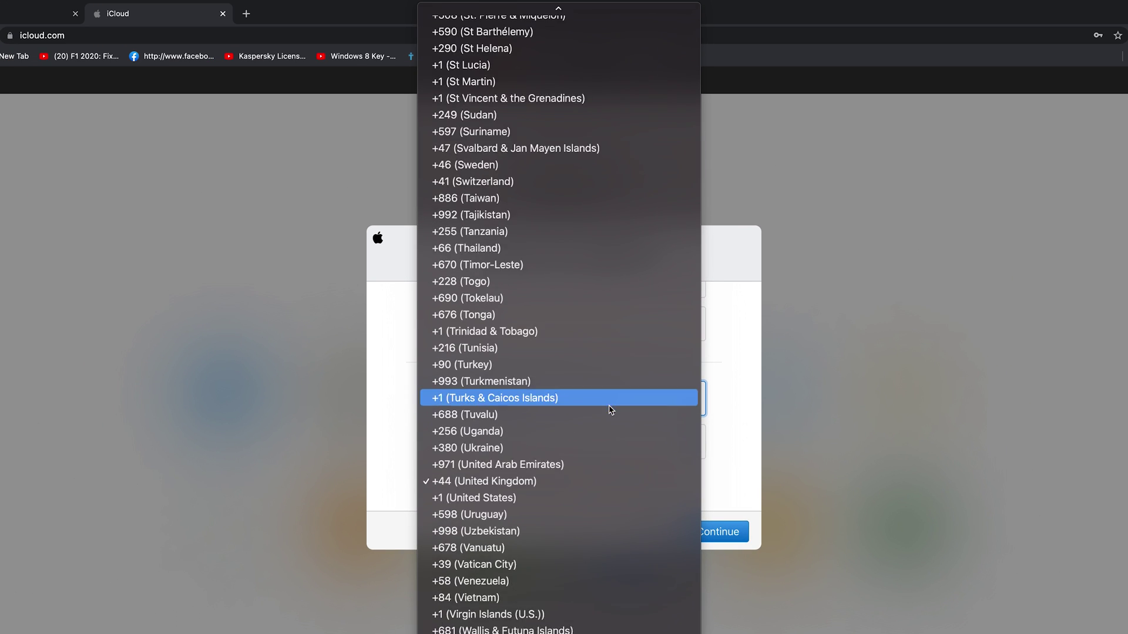
pyautogui.scroll(10, 611, 410)
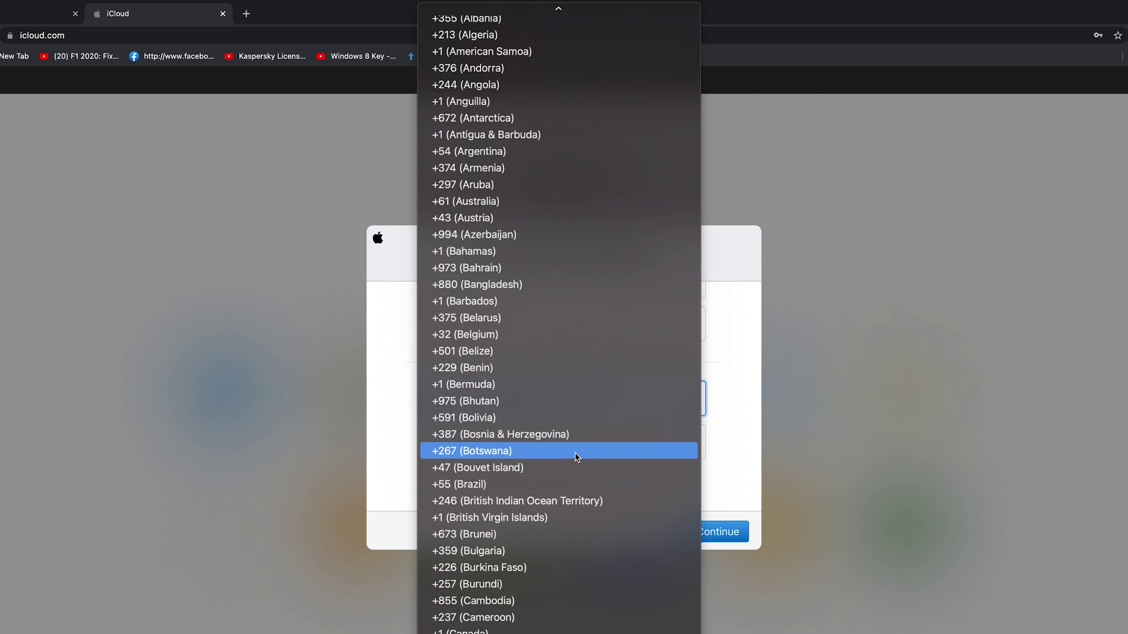
pyautogui.scroll(-20, 574, 452)
pyautogui.click(505, 548)
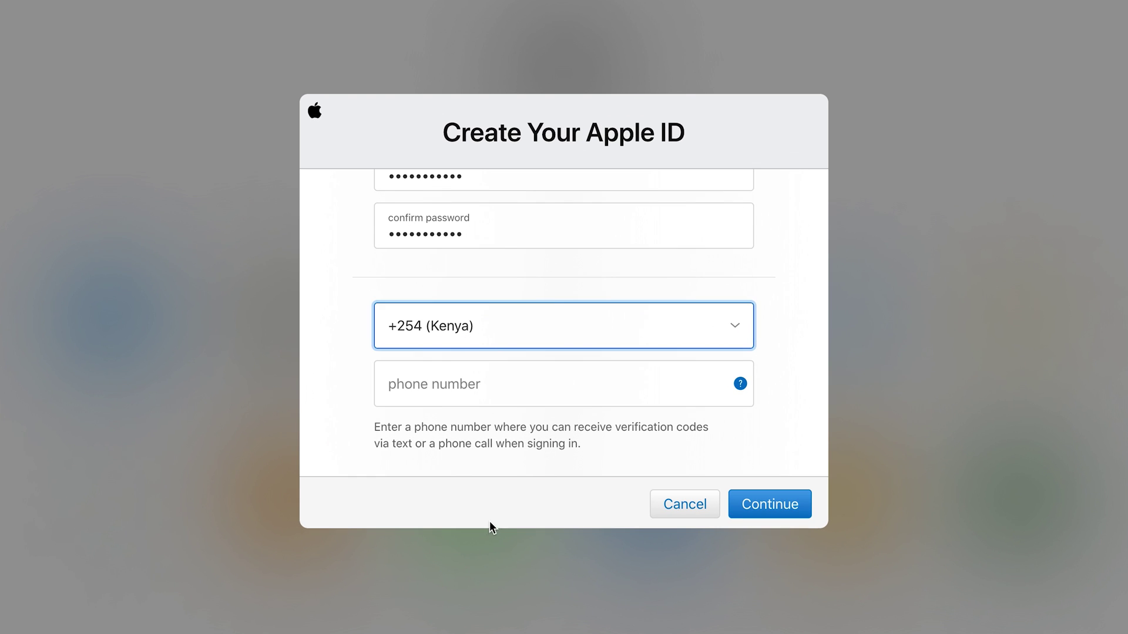
# Enter the phone number and uncheck the Announcements e-mail option
pyautogui.click(478, 386)
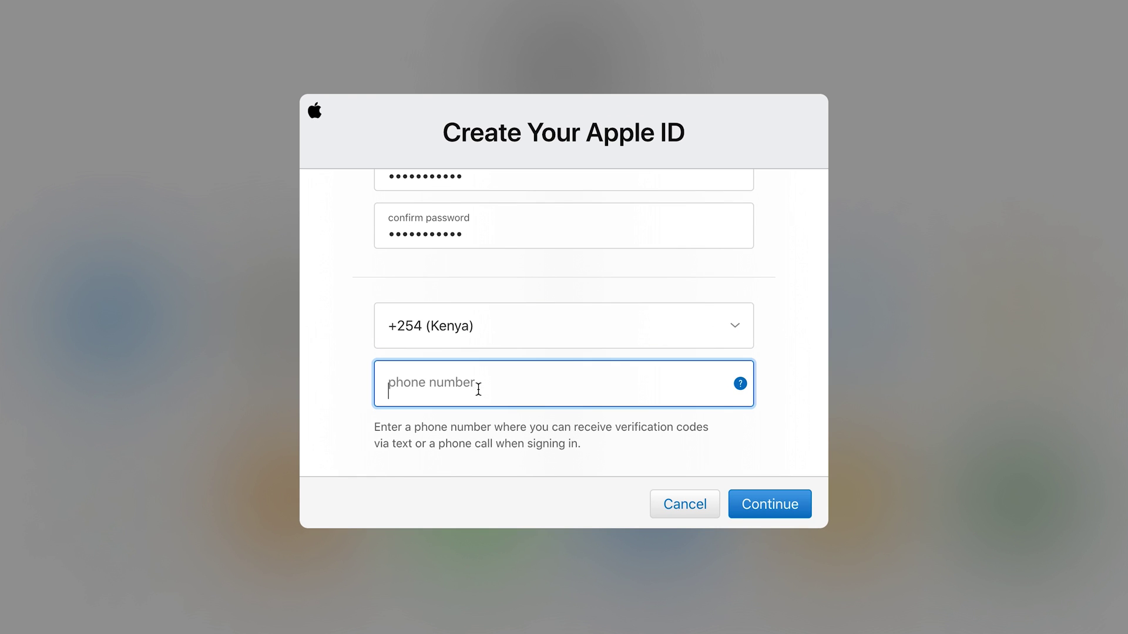
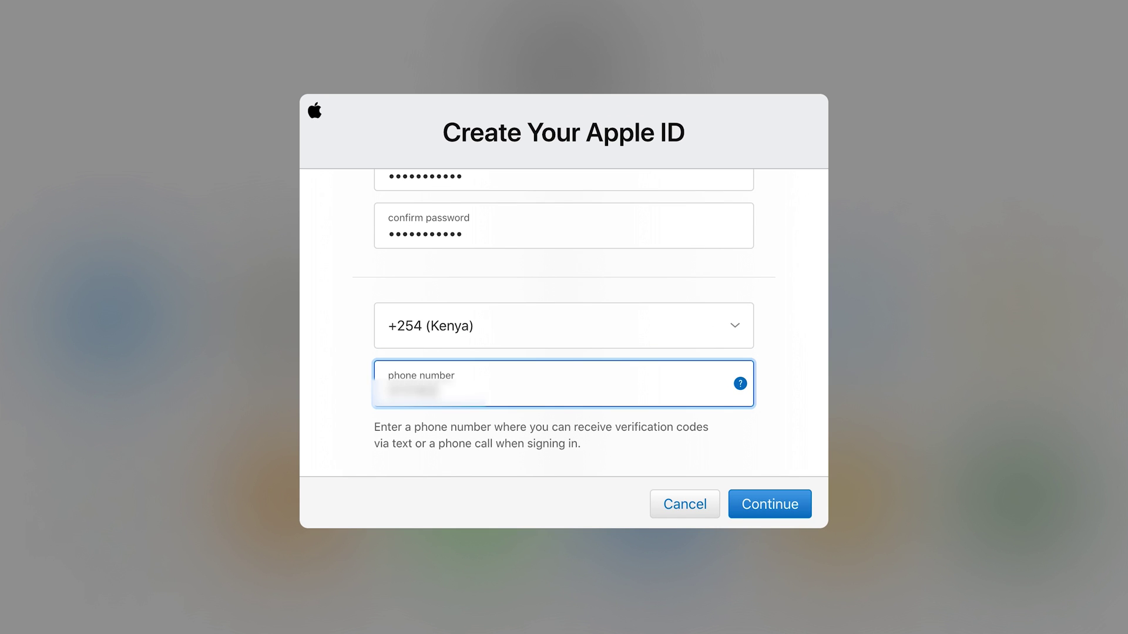
pyautogui.scroll(-2, 564, 438)
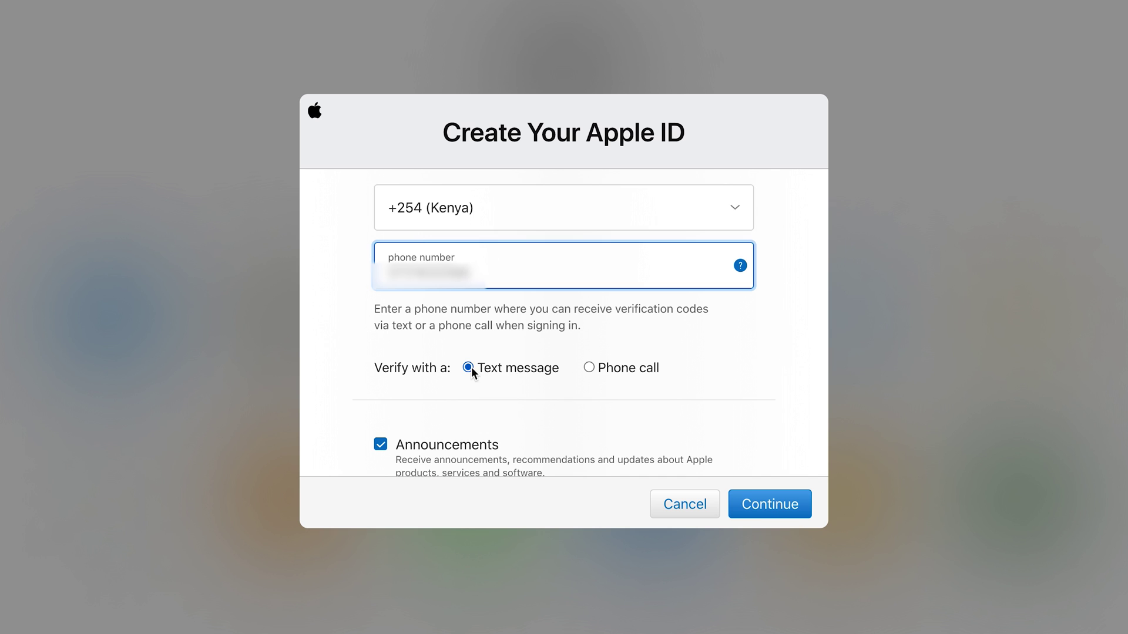
pyautogui.scroll(-5, 509, 388)
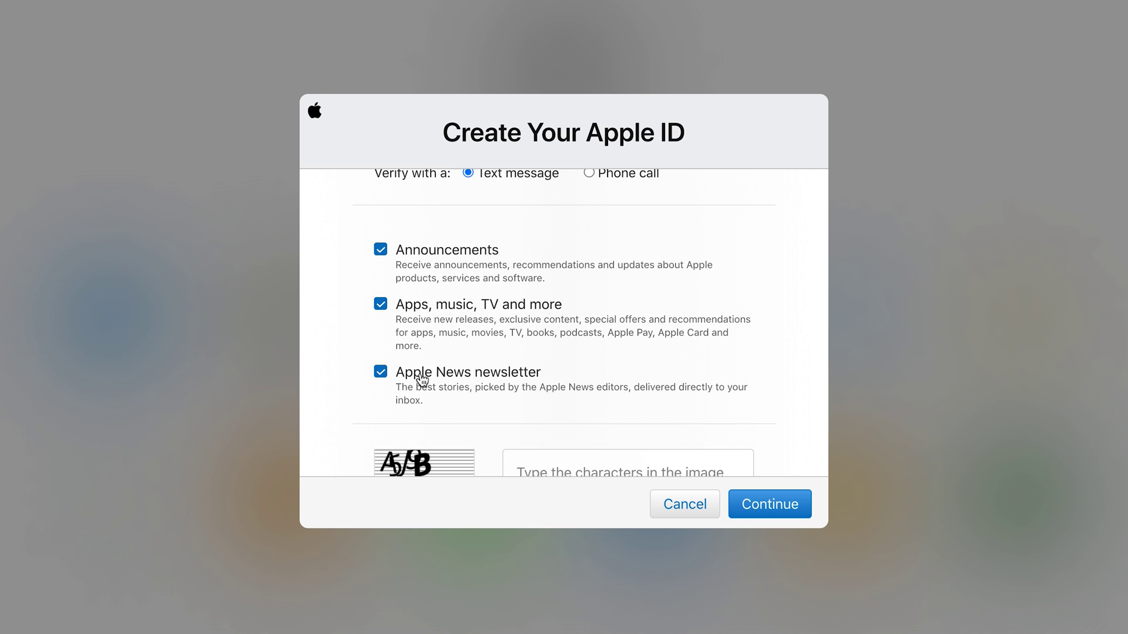
pyautogui.click(380, 250)
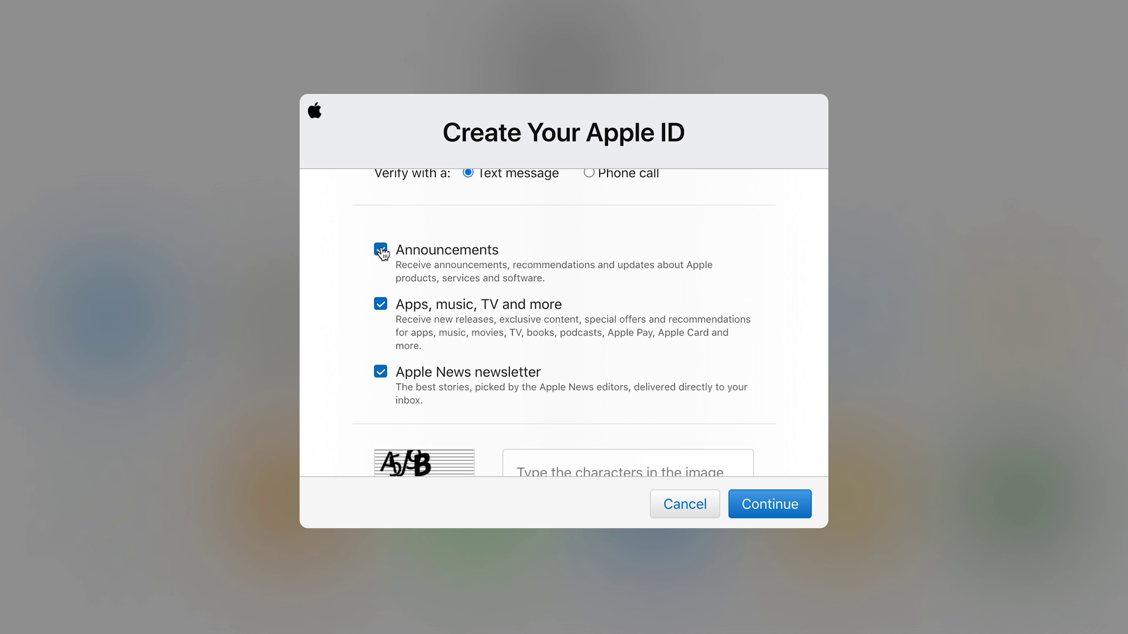
# Uncheck the Apps, Music, TV and Apple News newsletters, enter the image characters, and submit the form
pyautogui.click(382, 305)
pyautogui.click(380, 371)
pyautogui.press('Tab')
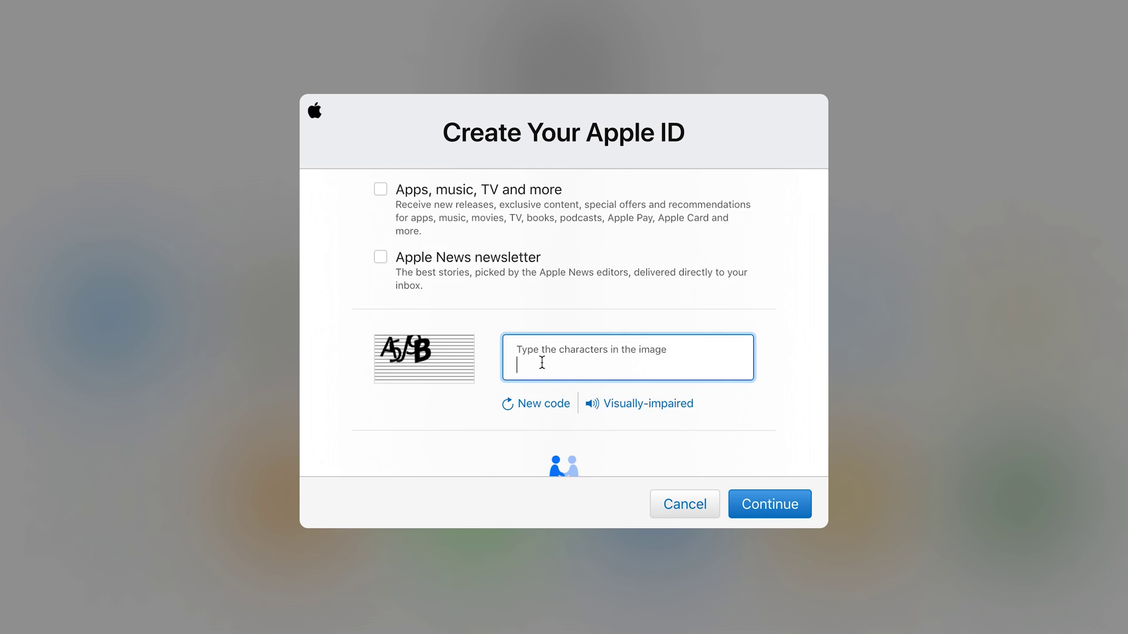
pyautogui.write('A5J9B')
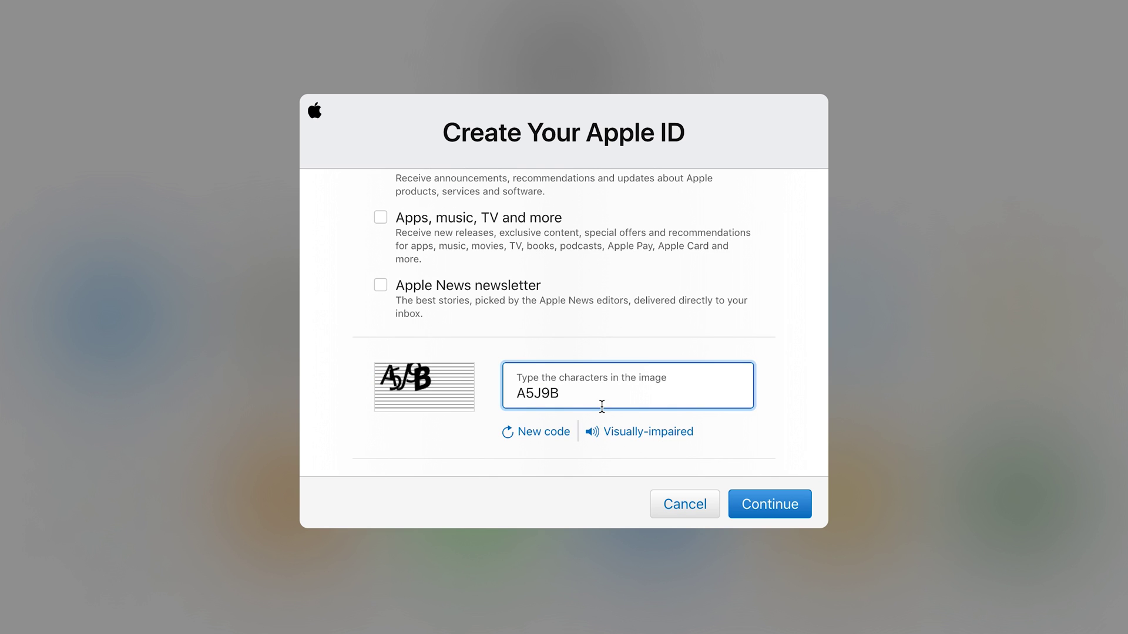
pyautogui.scroll(-4, 731, 411)
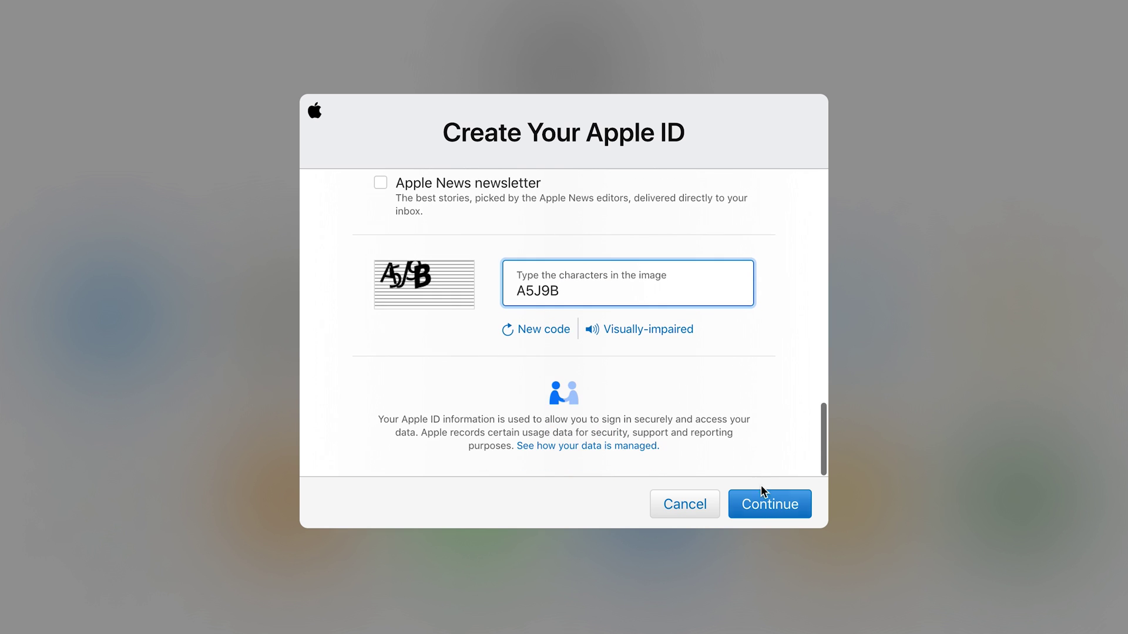
pyautogui.click(770, 506)
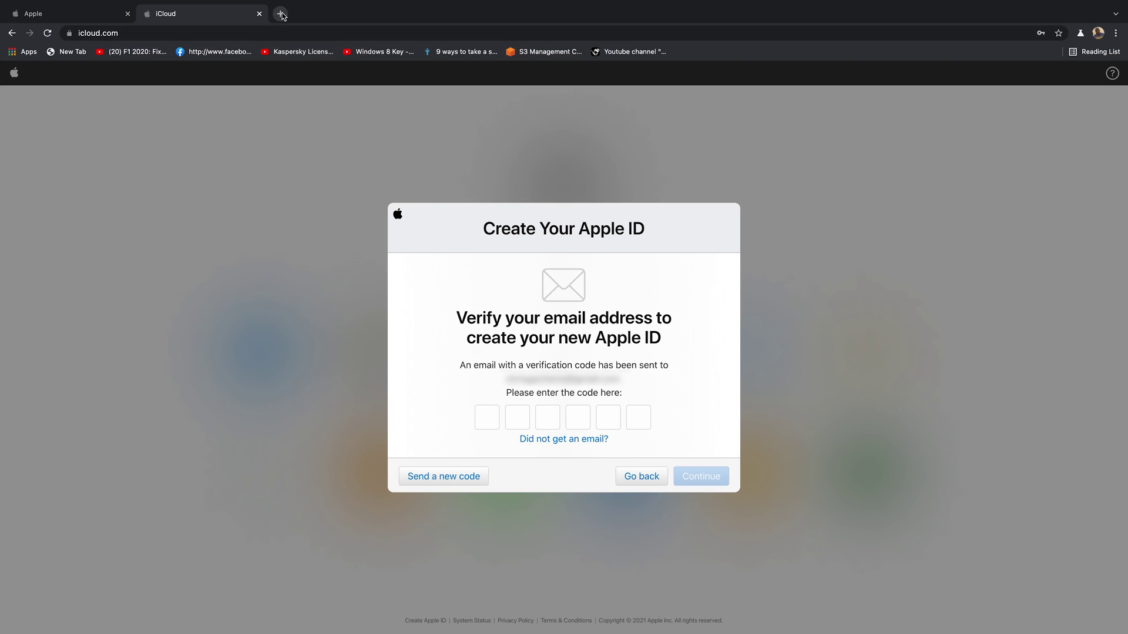
pyautogui.click(280, 13)
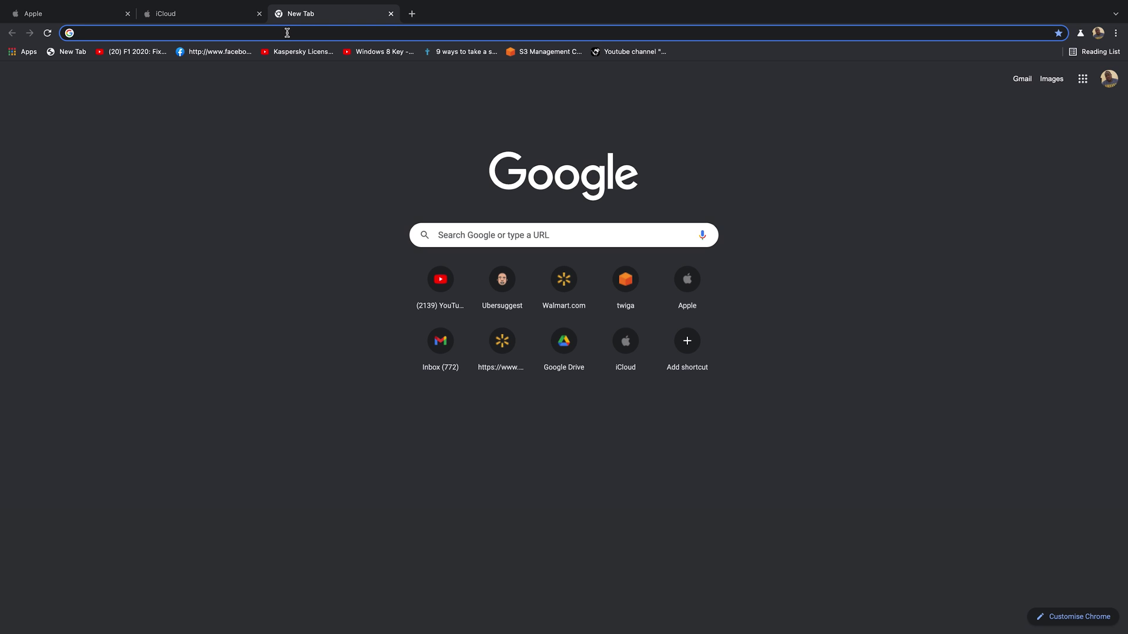
# Copy the code from Apple's 'Verify your Apple ID' email in Gmail and paste it into iCloud
pyautogui.write('gmail')
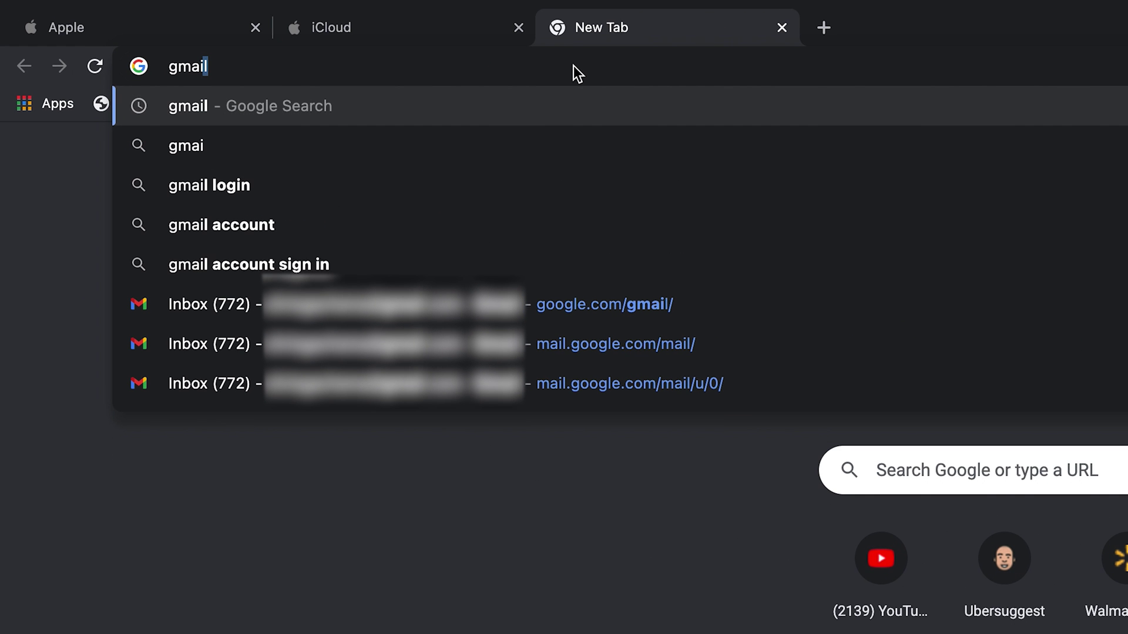
pyautogui.click(523, 310)
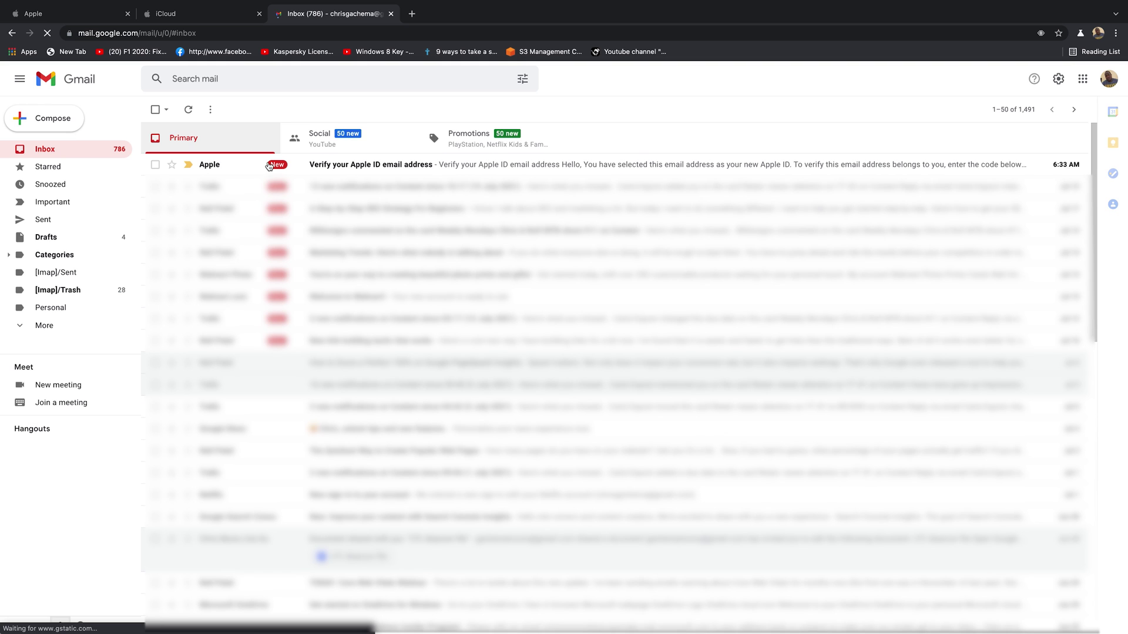
pyautogui.click(450, 169)
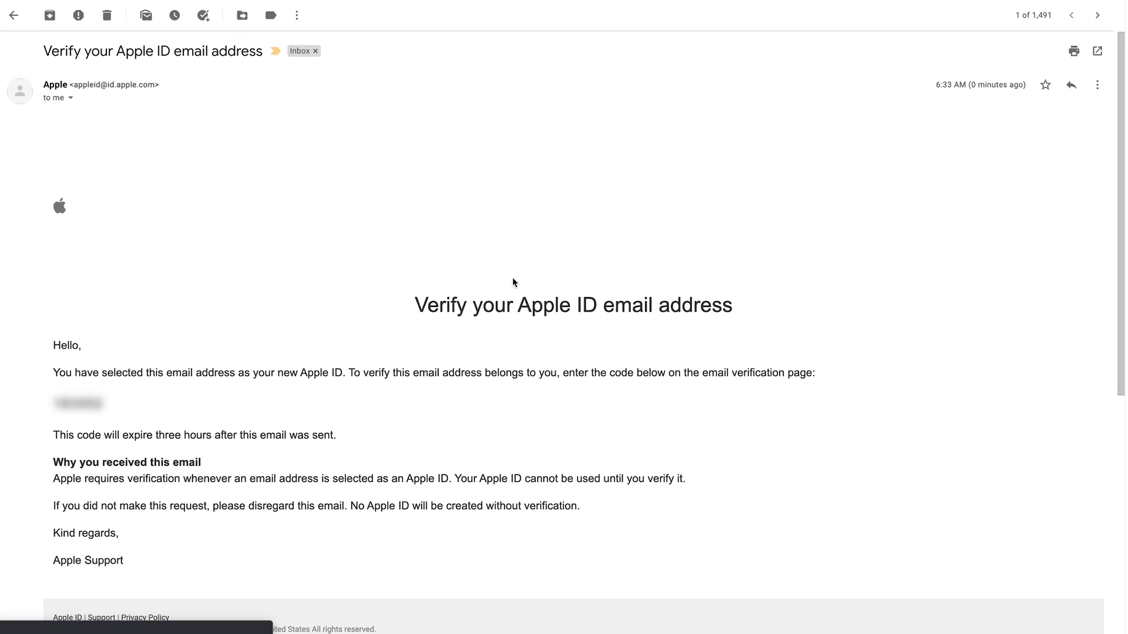
pyautogui.moveTo(125, 405); pyautogui.dragTo(41, 400)
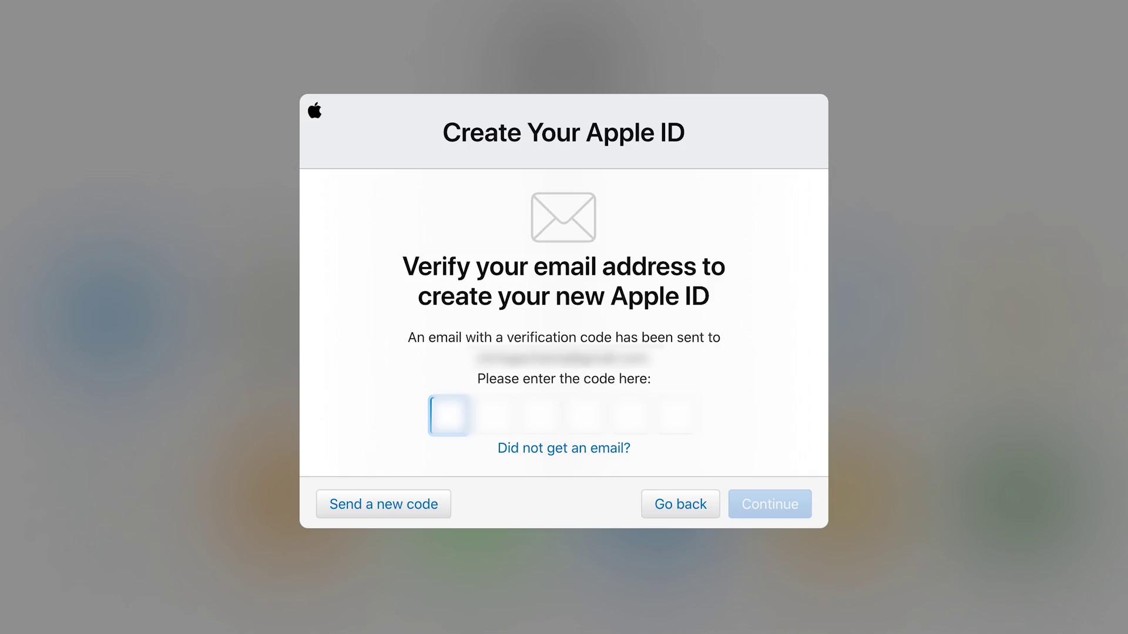
pyautogui.press('super+v')
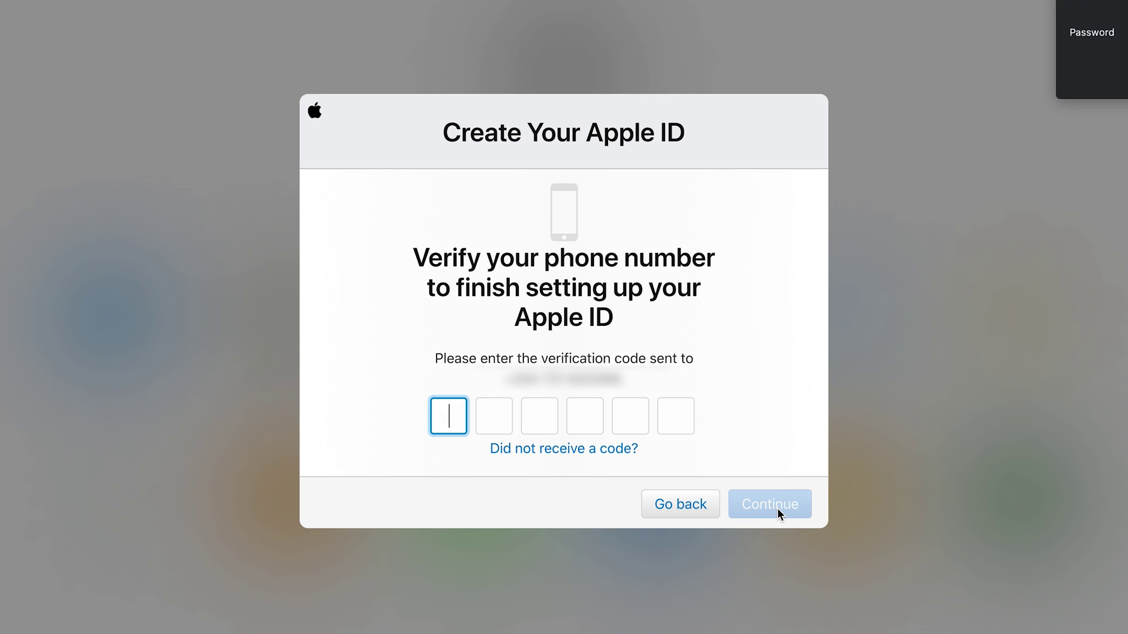
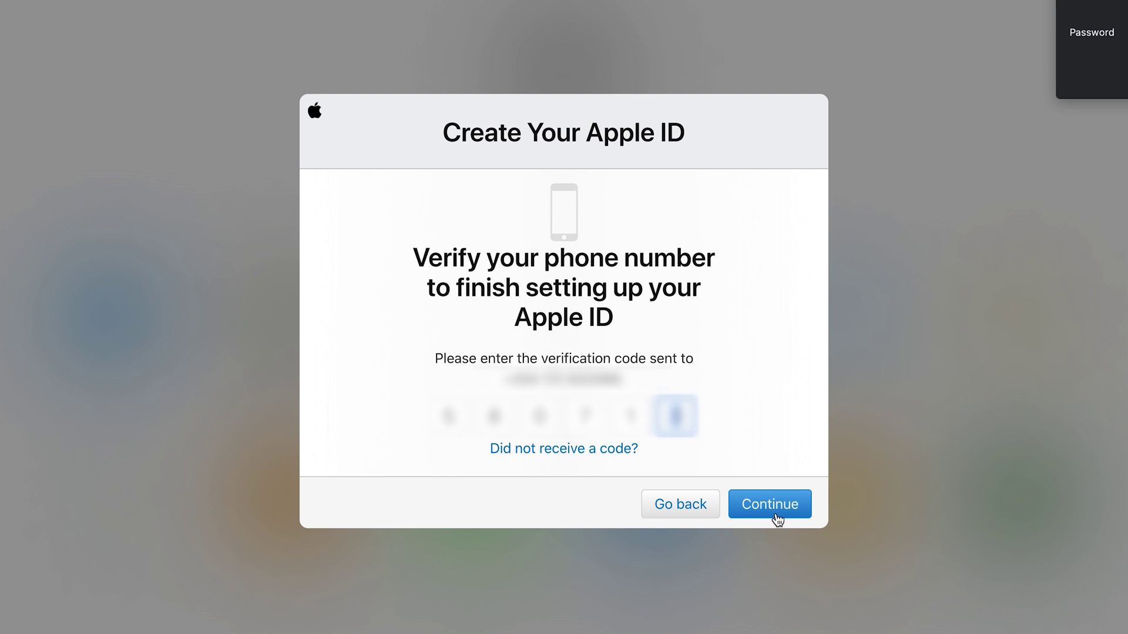
# Enter the text-message code on the phone verification page and continue
pyautogui.click(774, 508)
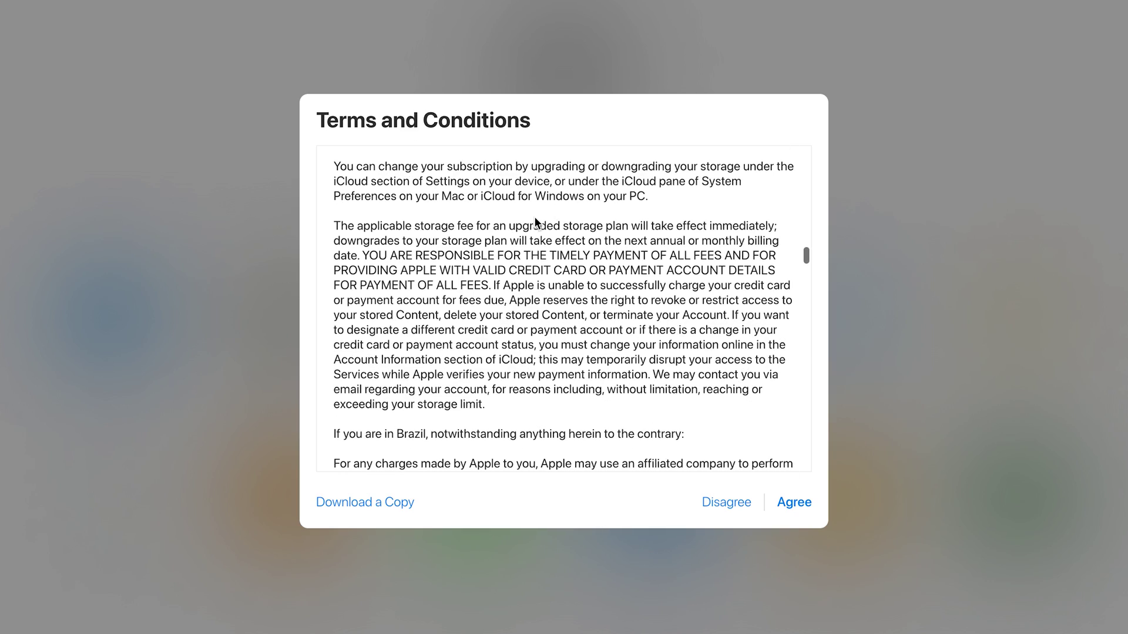
# Agree to the iCloud Terms and Conditions
pyautogui.click(794, 503)
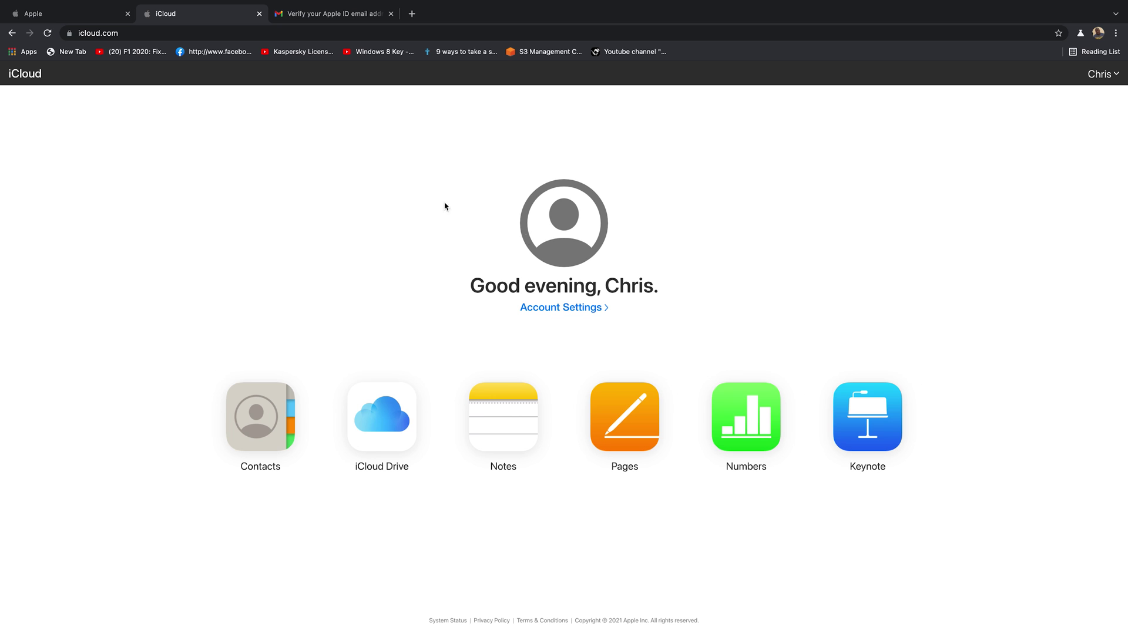
# Open the 'Welcome to iCloud' email from the Gmail inbox, then return to the iCloud tab
pyautogui.click(334, 13)
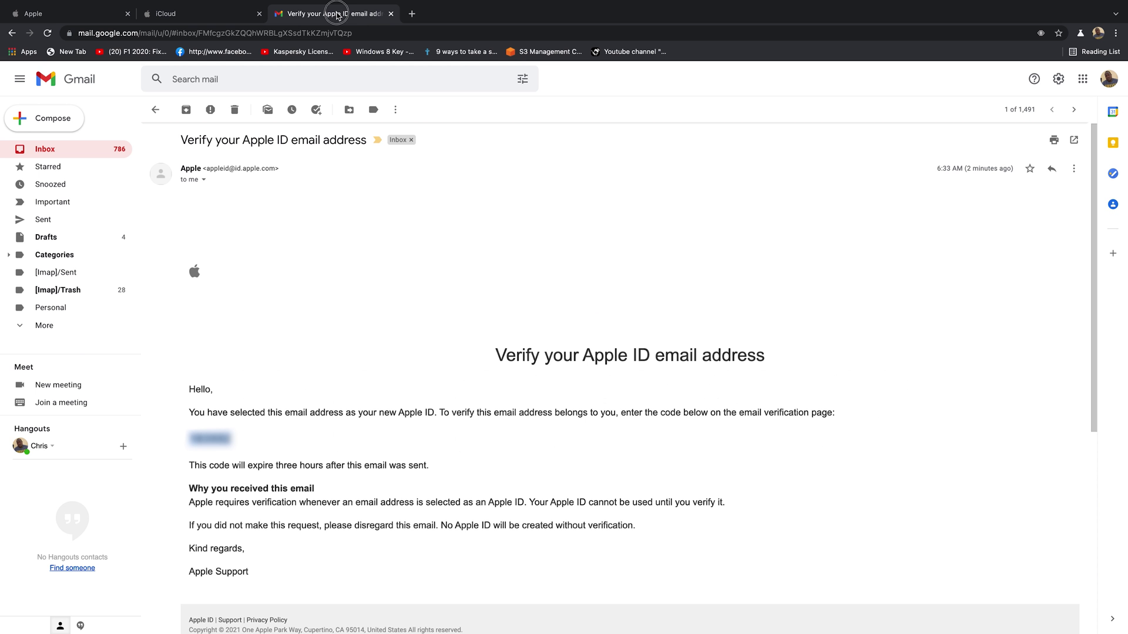
pyautogui.click(67, 151)
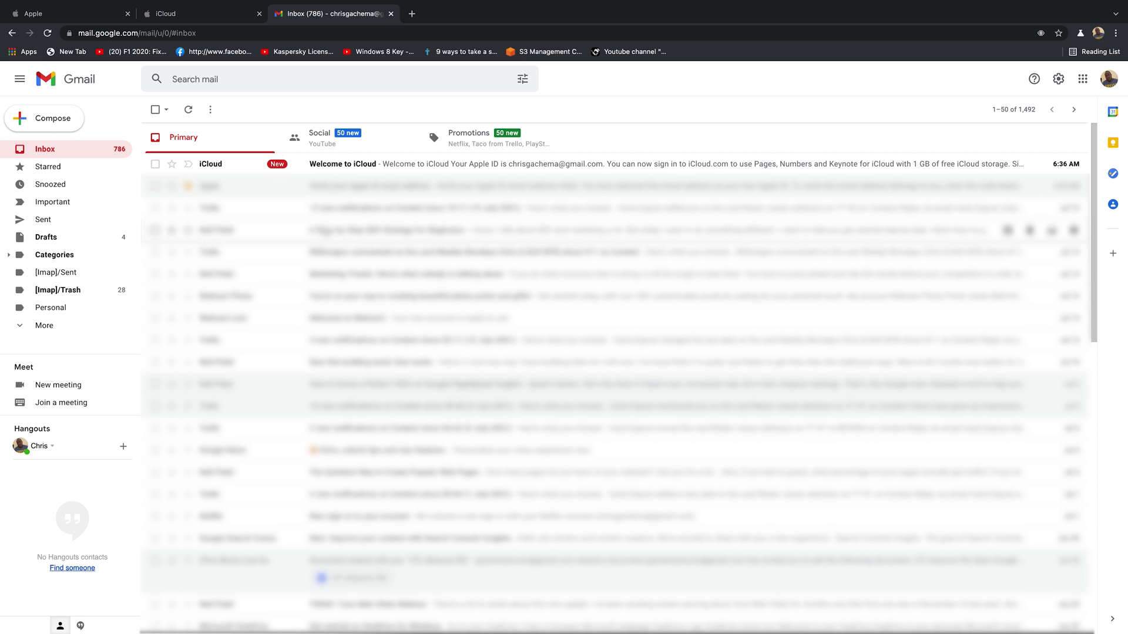
pyautogui.click(416, 167)
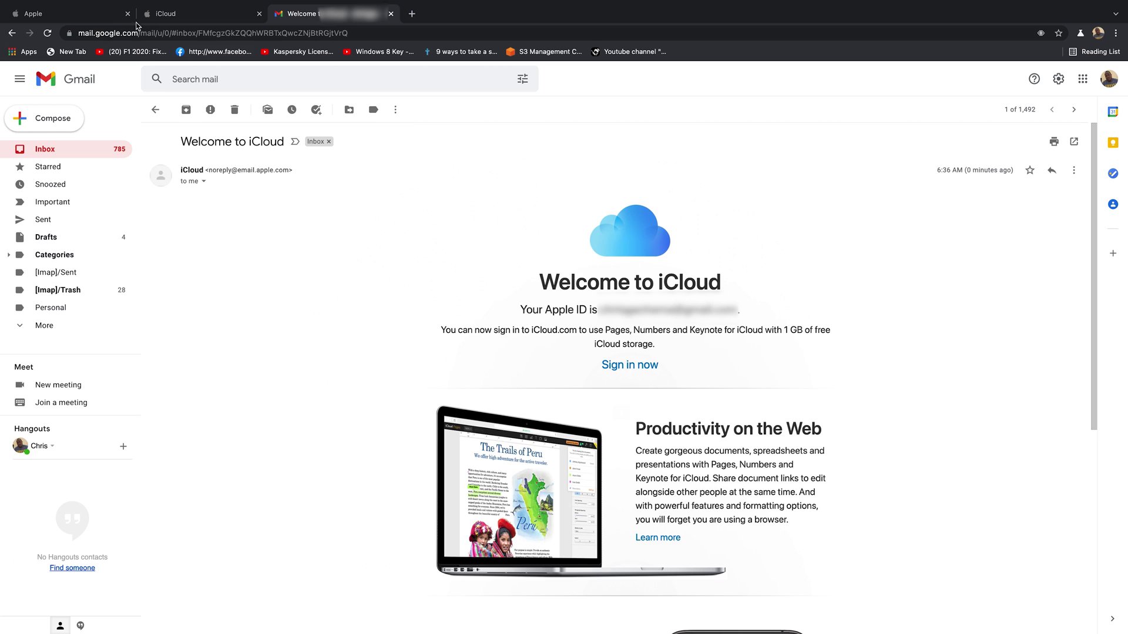
pyautogui.click(165, 14)
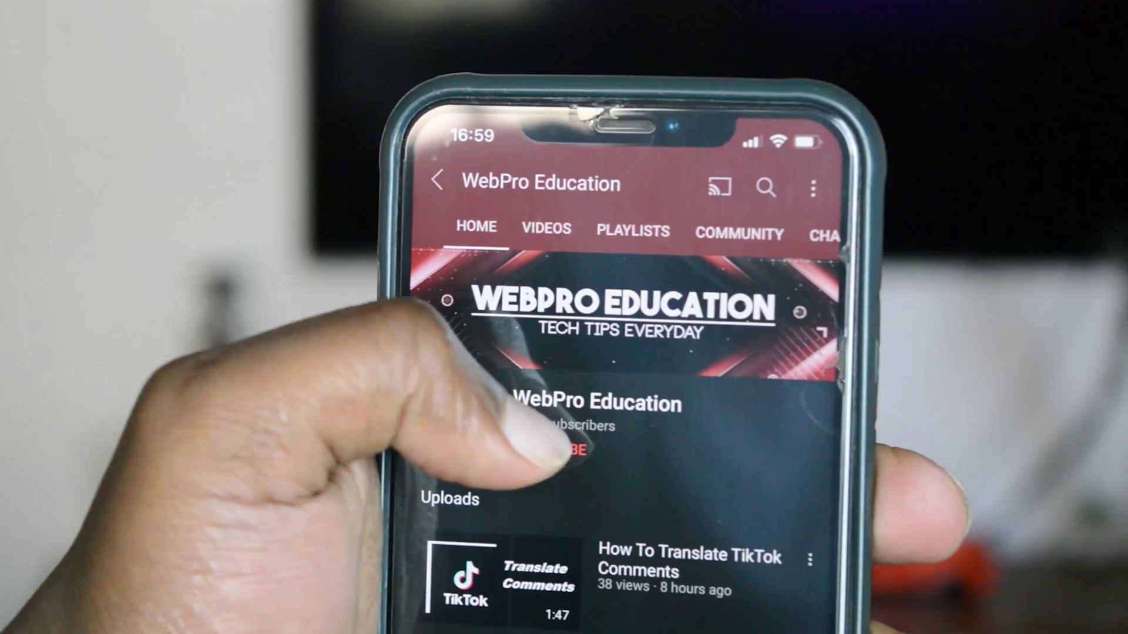
# Subscribe to WebPro Education from its YouTube channel page on the phone
pyautogui.click(547, 447)
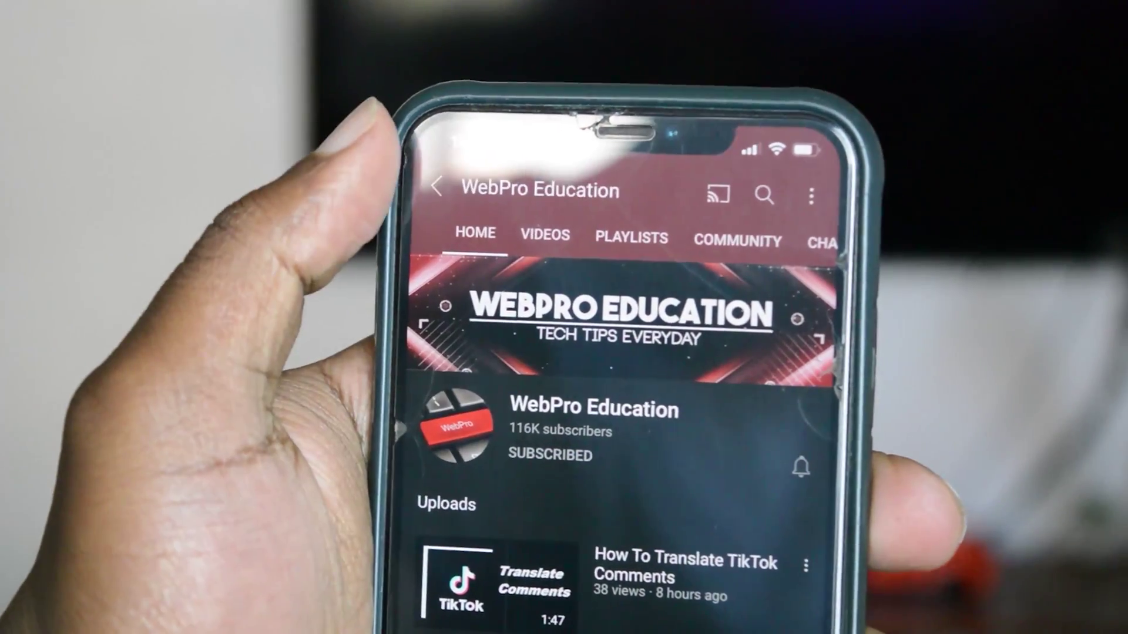